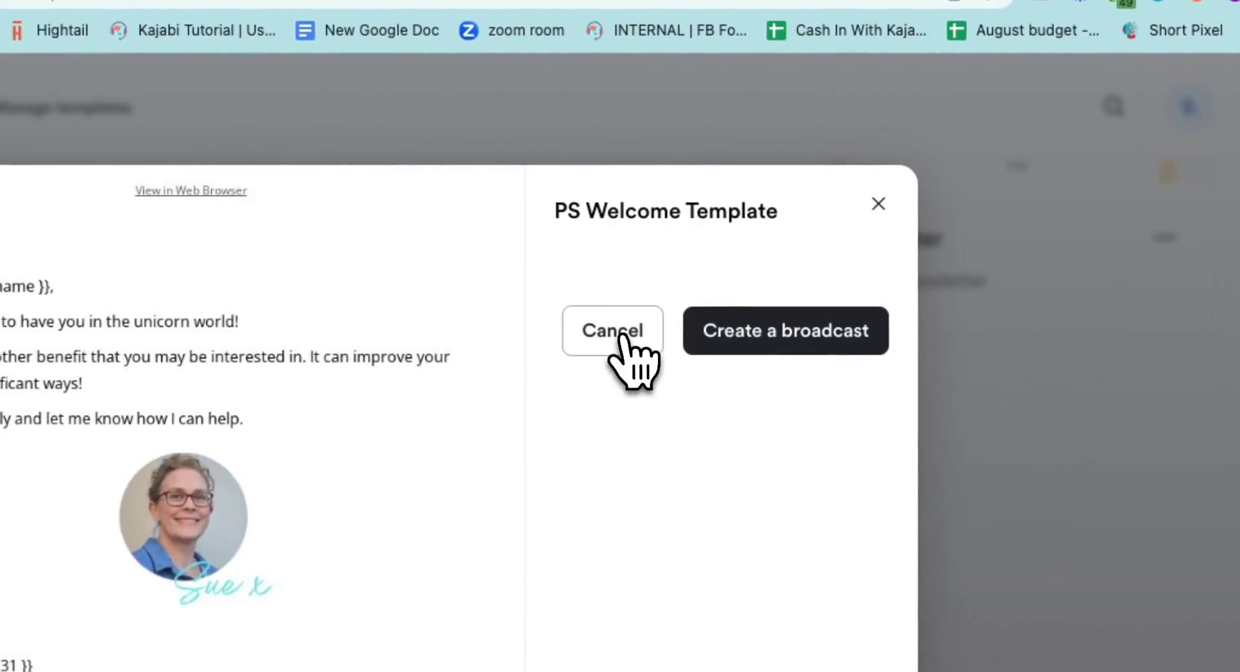
Close the preview and start a new Email Broadcast campaign.
left_click(622, 338)
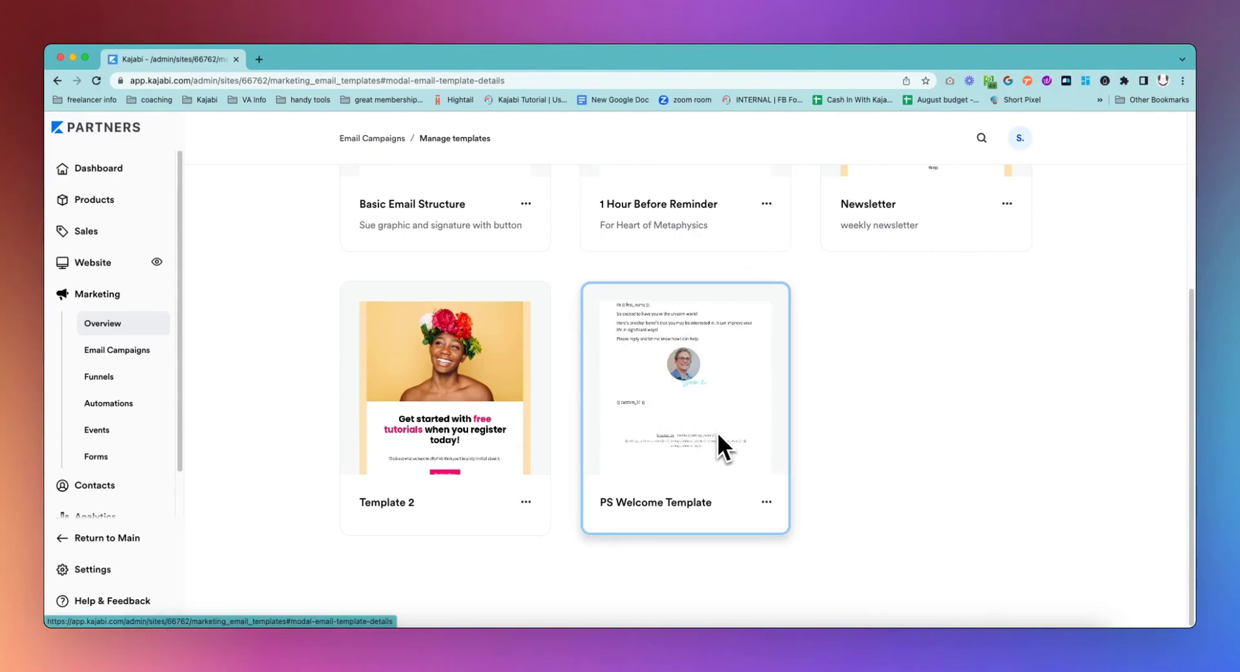
left_click(132, 353)
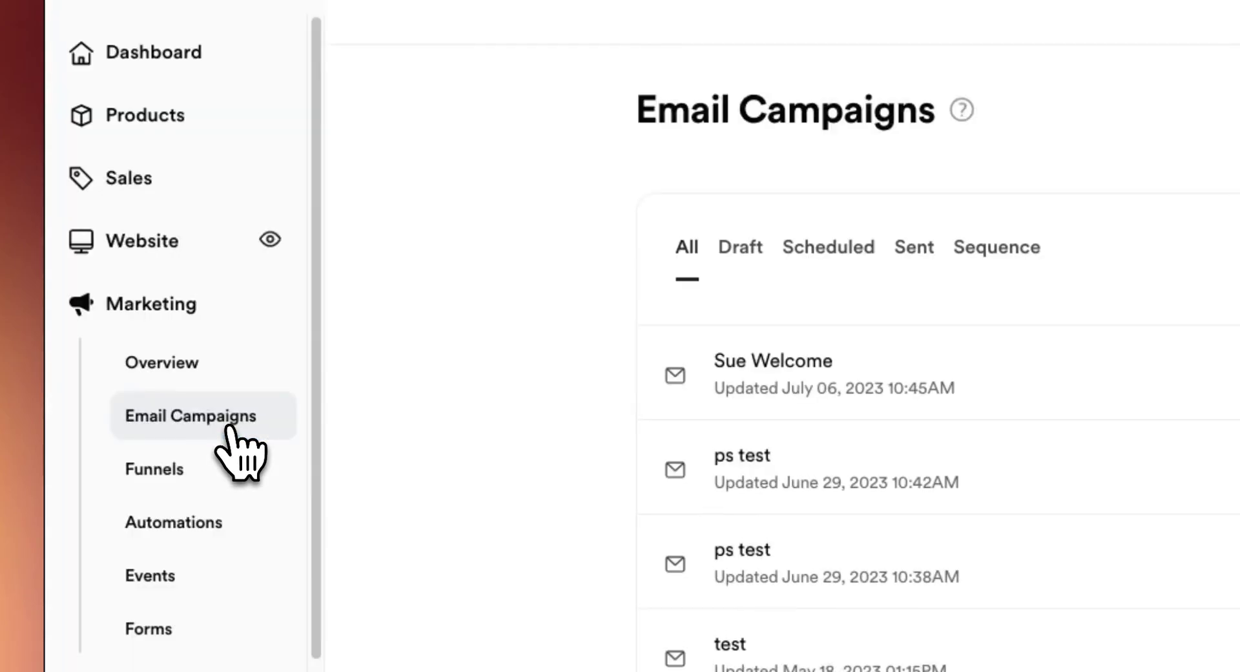
left_click(821, 304)
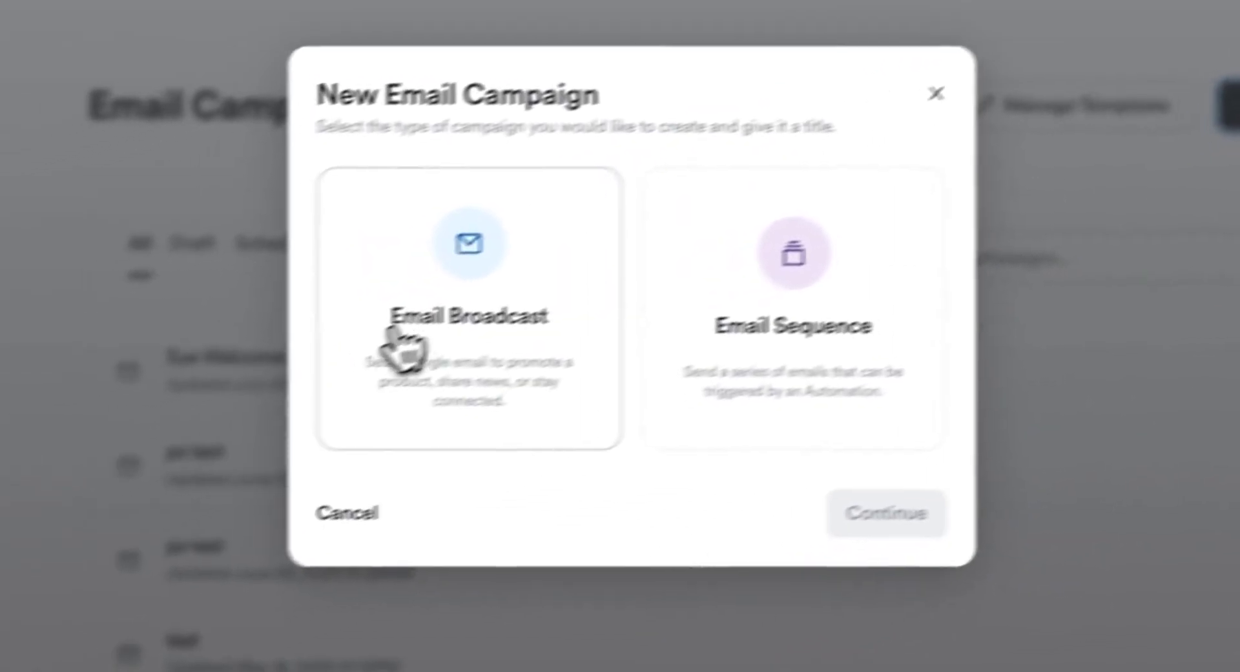
left_click(407, 346)
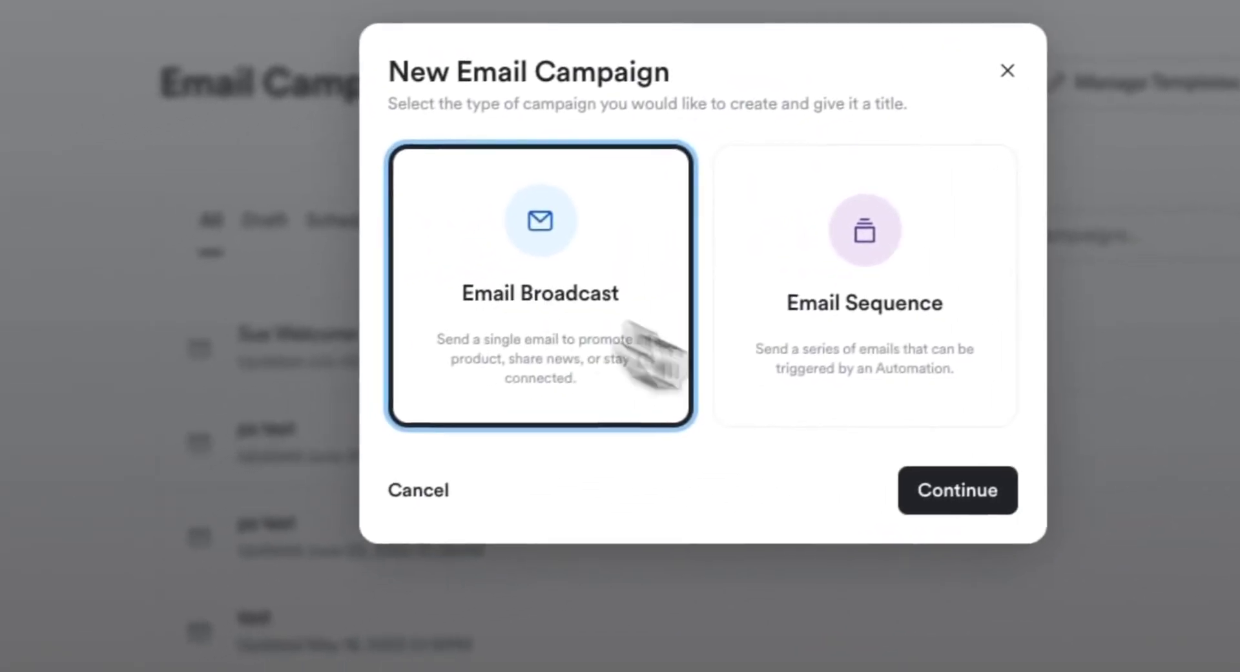
left_click(873, 298)
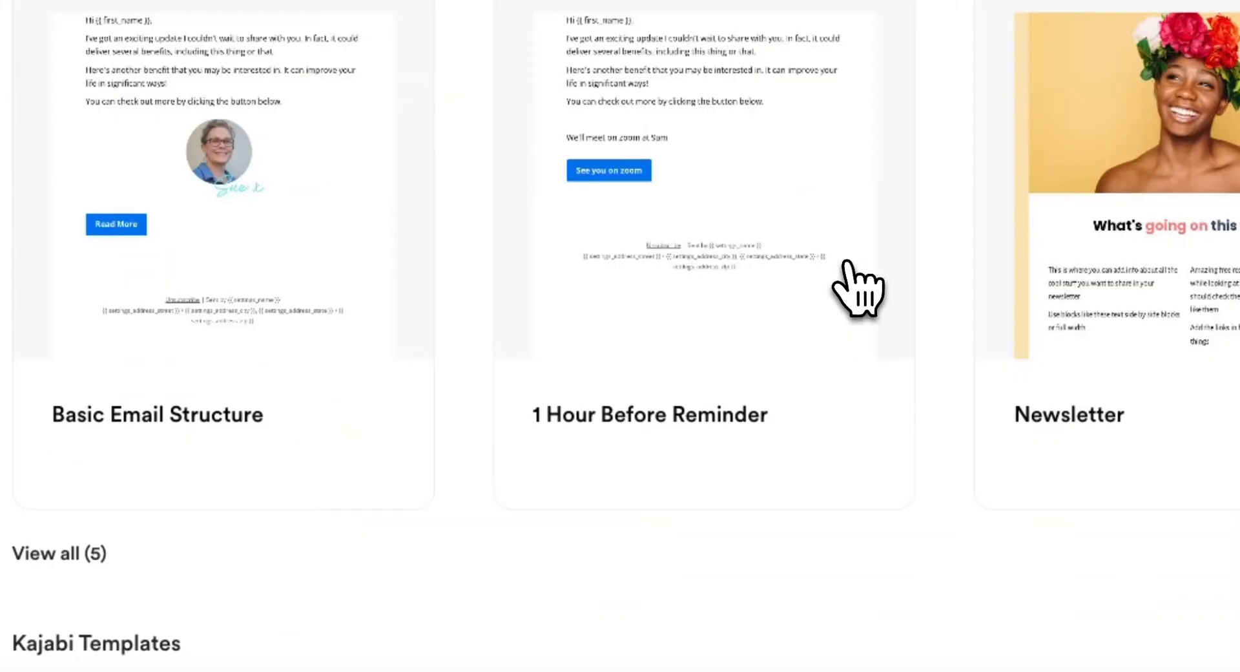
Pick the PS Welcome Template from all saved email templates.
left_click(81, 553)
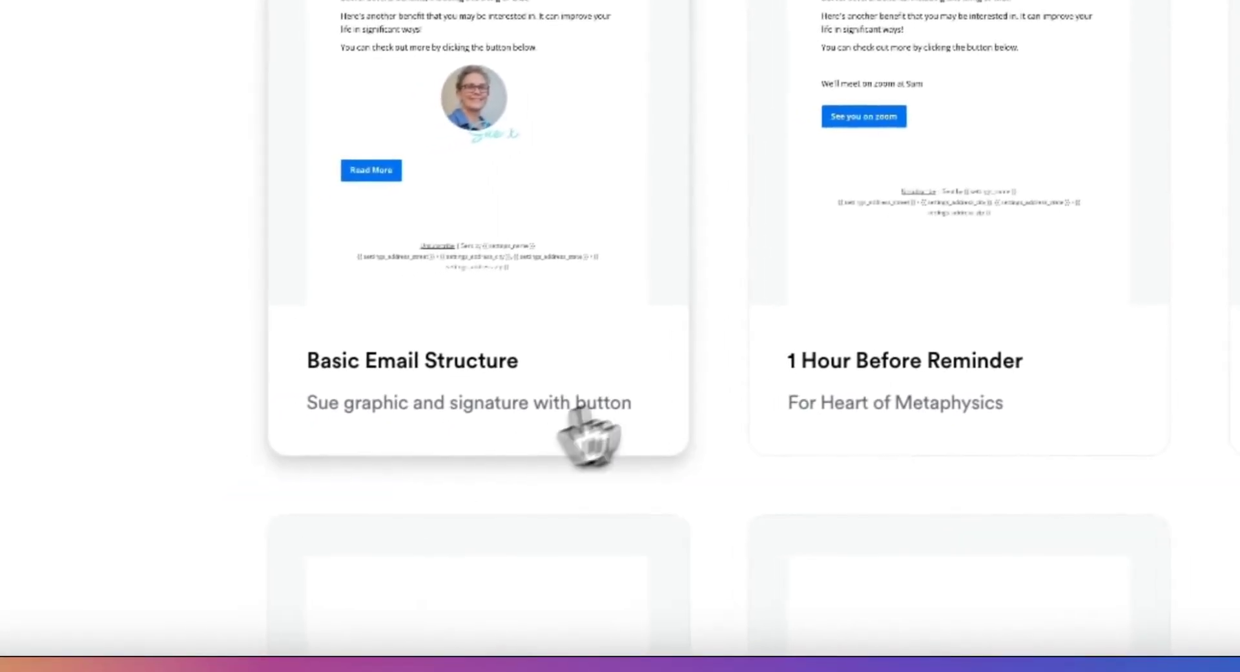
scroll(577, 412, "down", 8)
left_click(919, 221)
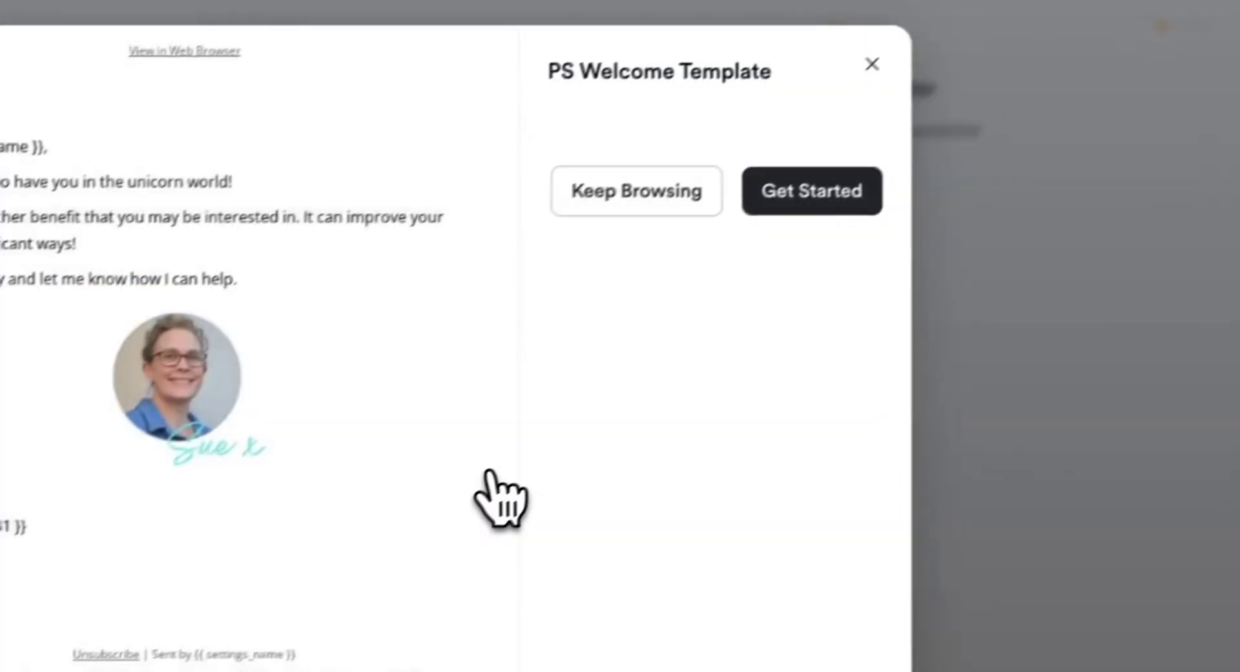
Create the broadcast from the template, titled with the contact's first name plus 'Personal Email'.
left_click(775, 223)
left_click(689, 236)
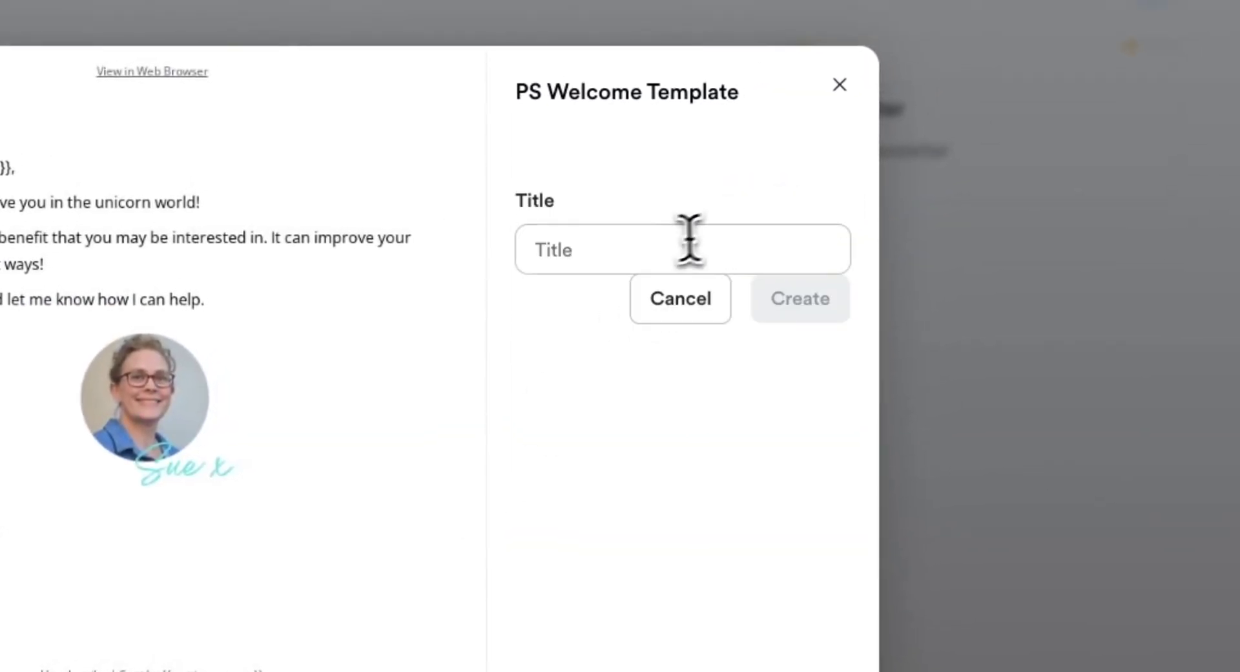
type("Sue T")
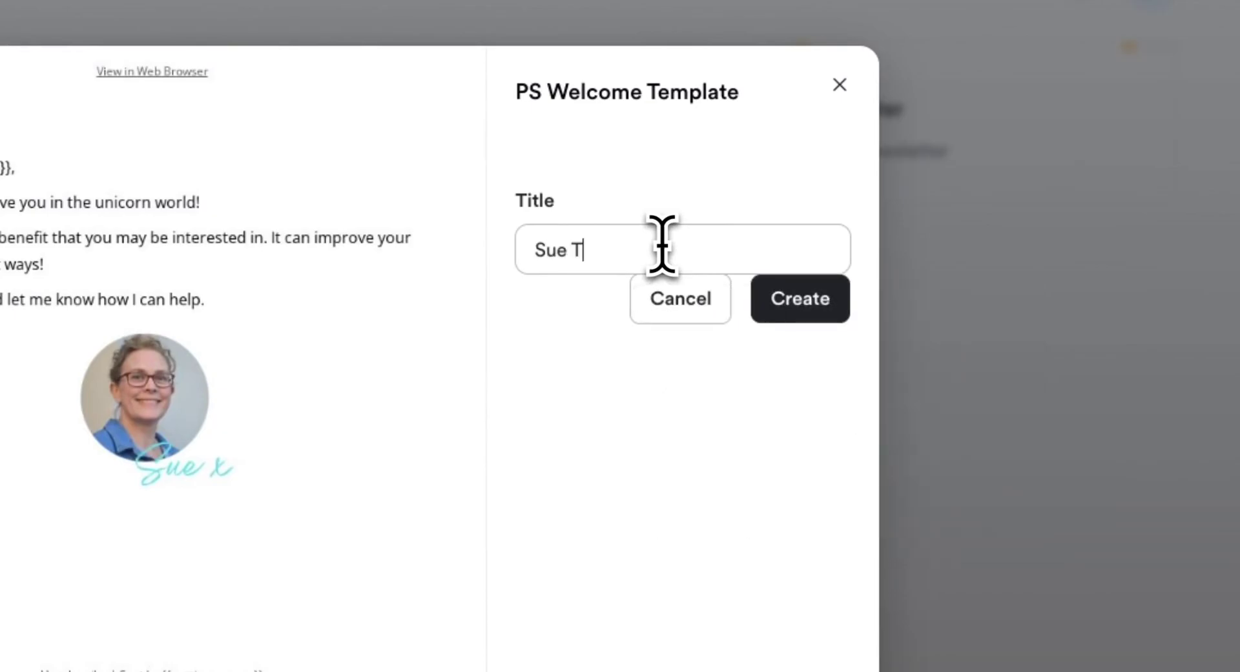
key("BackSpace")
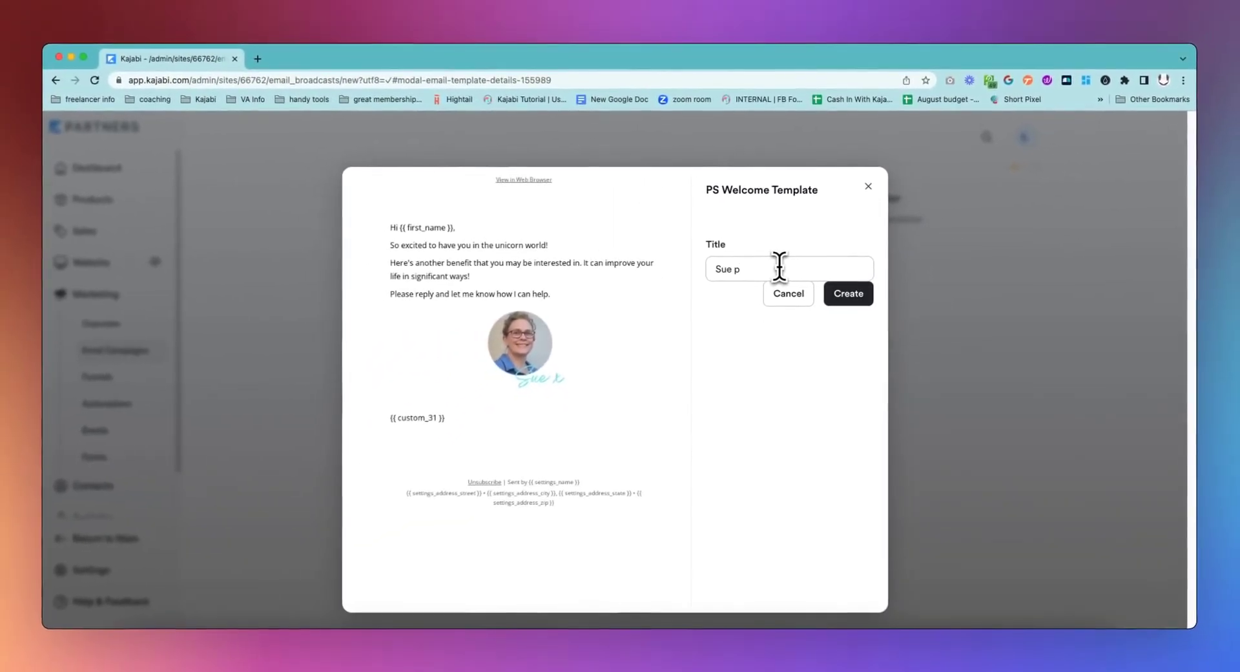
type("Personal Ema")
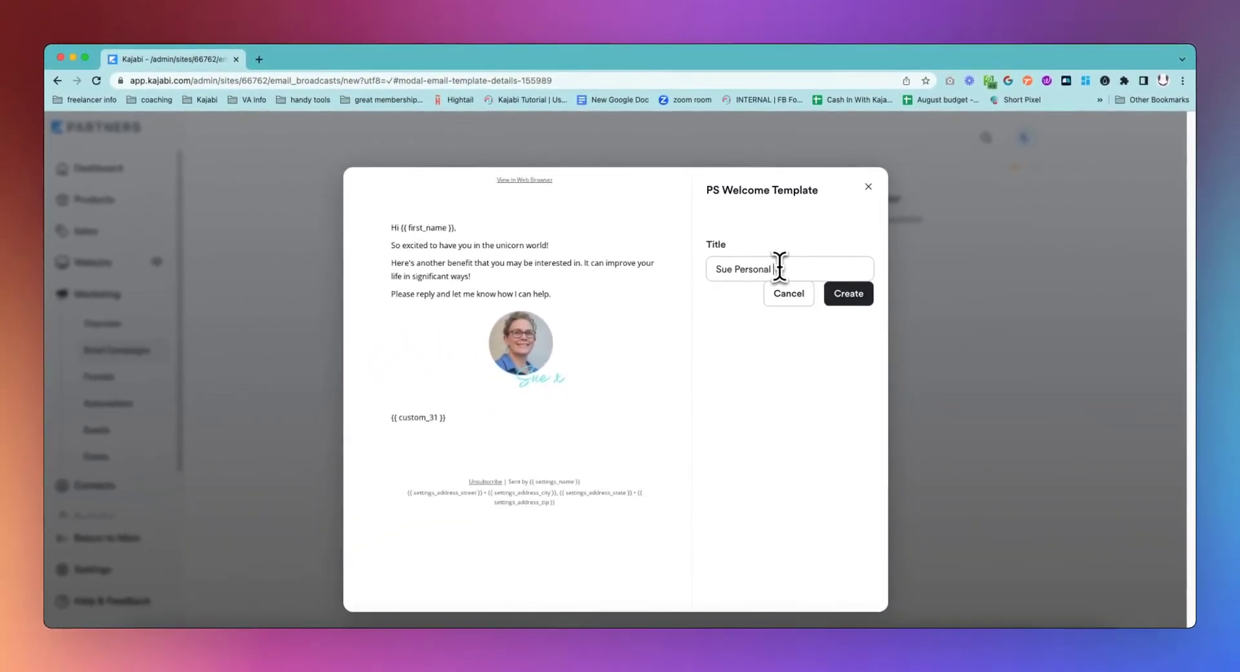
type("il")
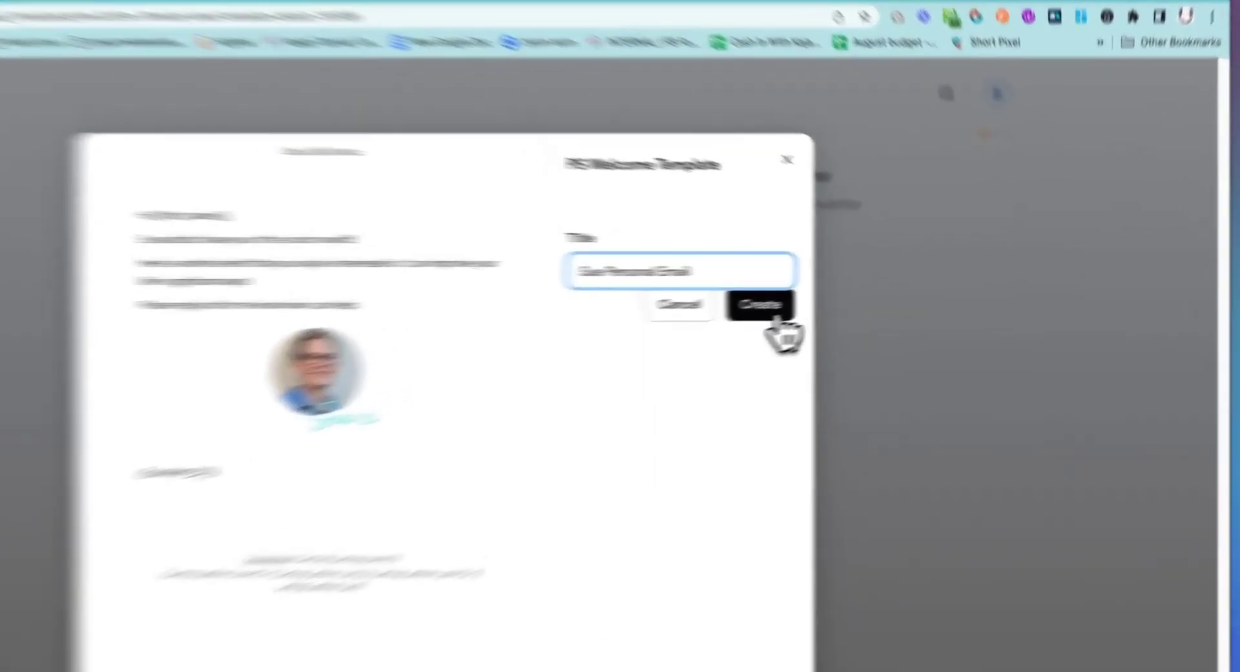
left_click(864, 300)
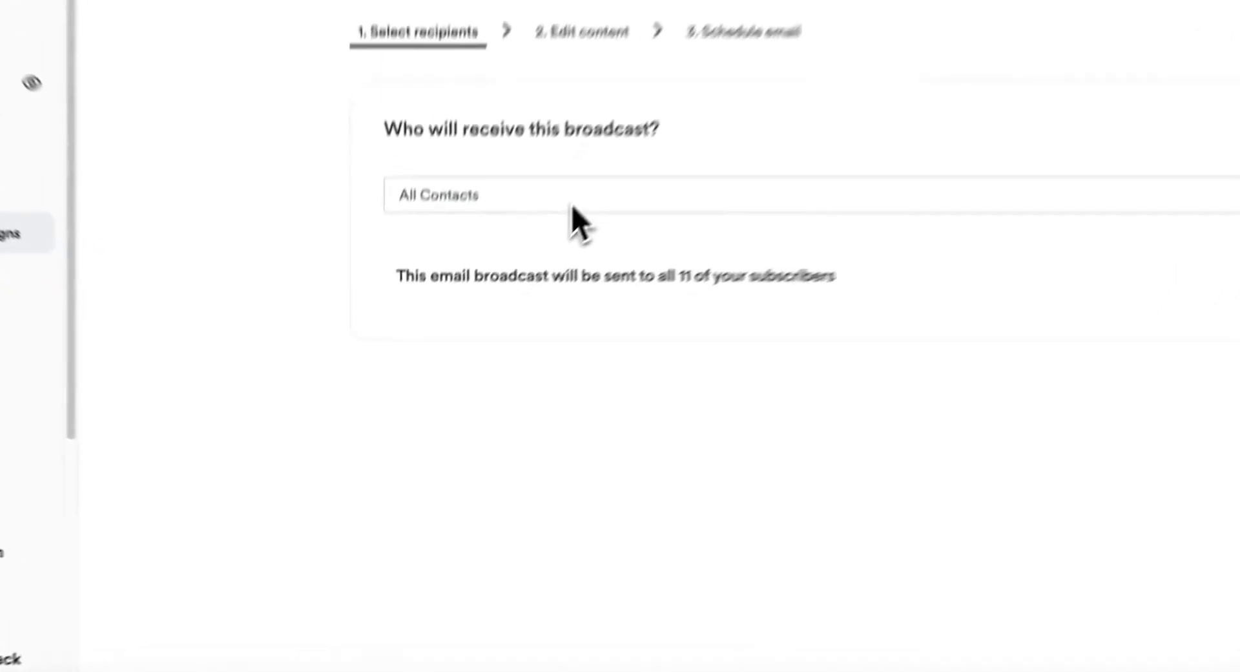
Switch recipients from All Contacts to a Custom Segment using the 'Email contains' filter.
left_click(474, 331)
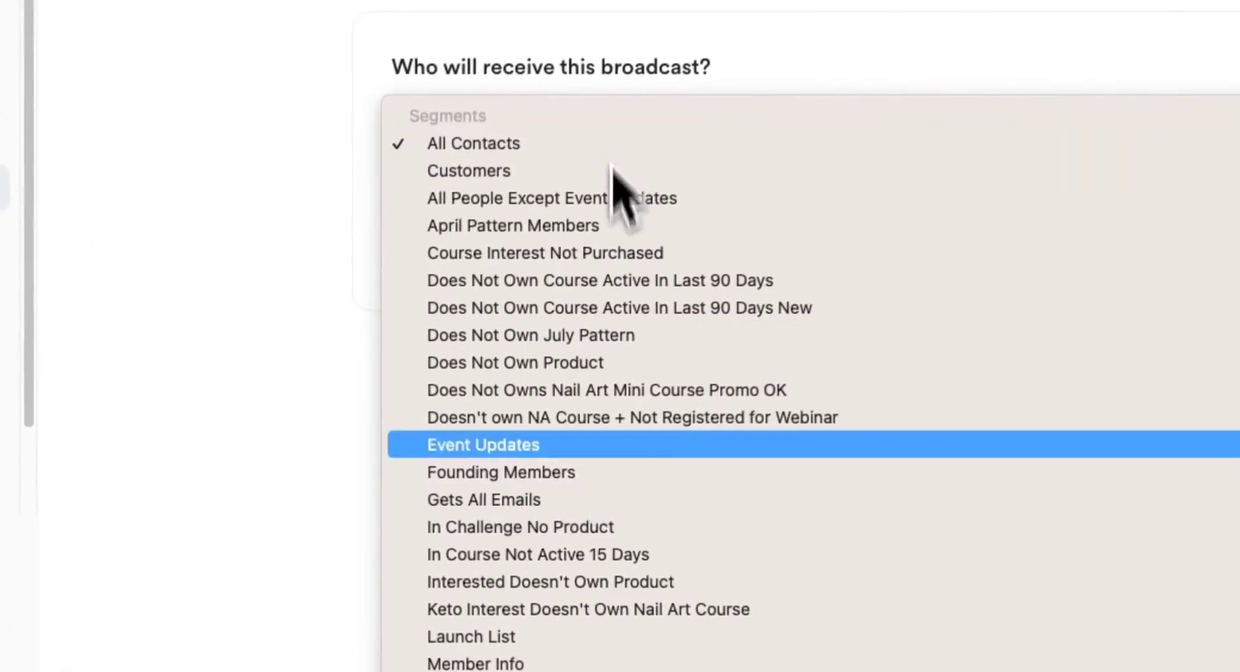
scroll(485, 529, "down", 5)
scroll(630, 542, "down", 10)
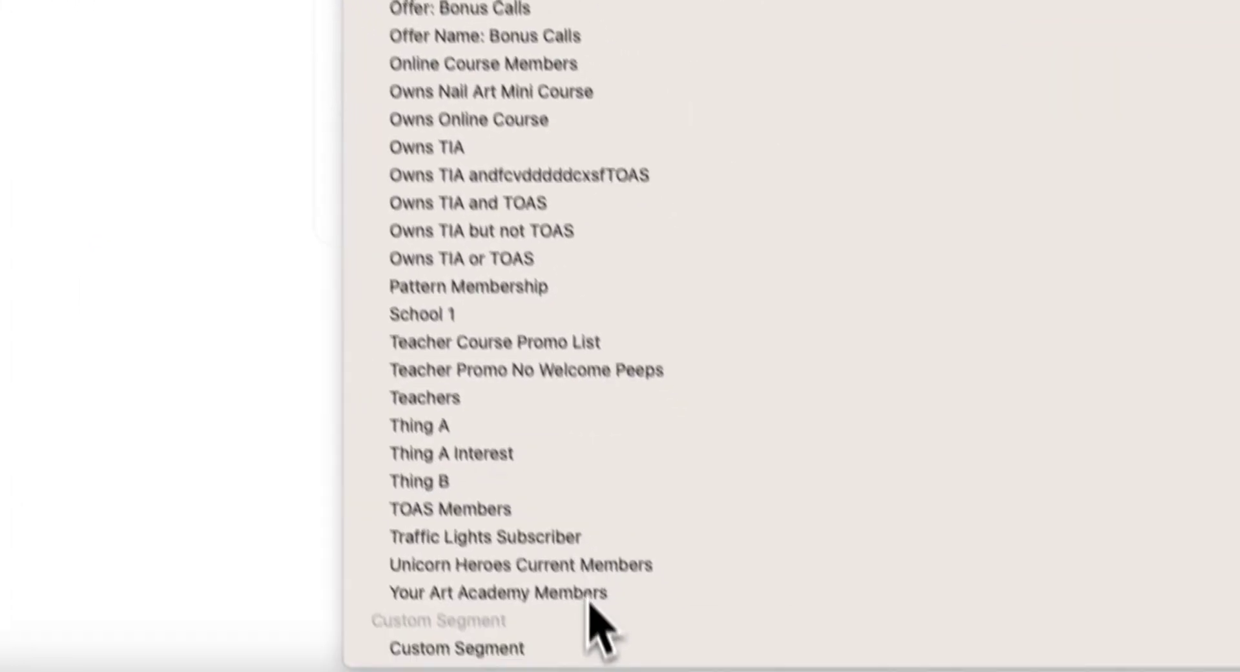
left_click(480, 605)
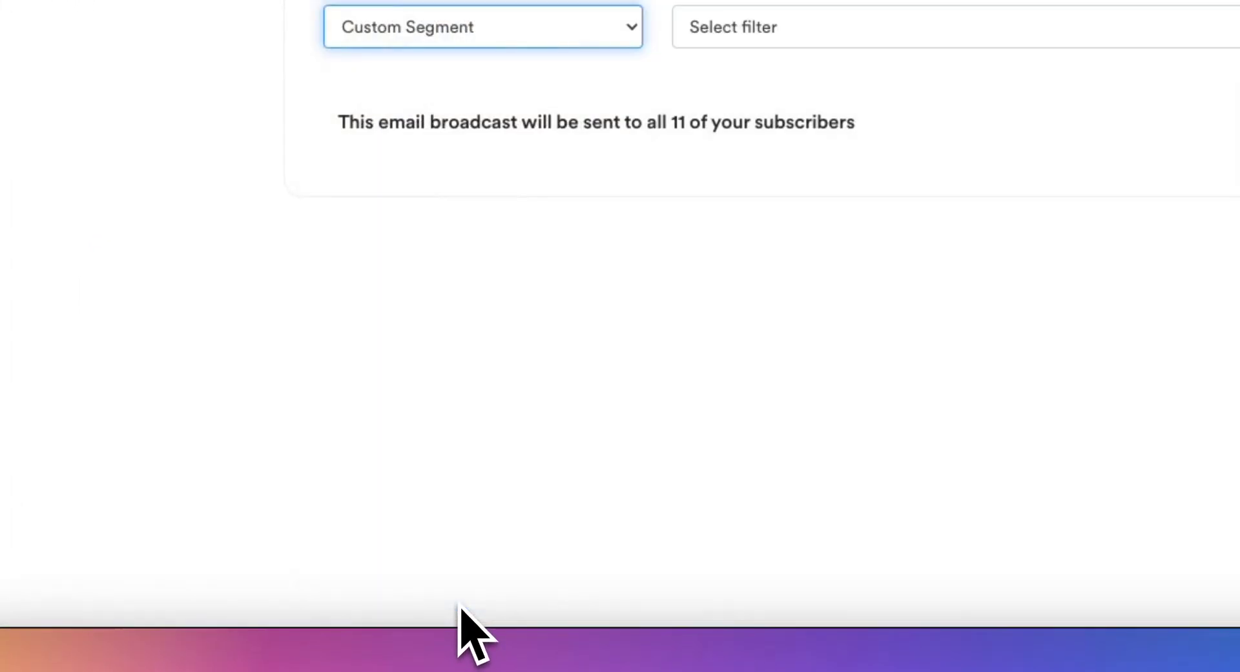
left_click(856, 32)
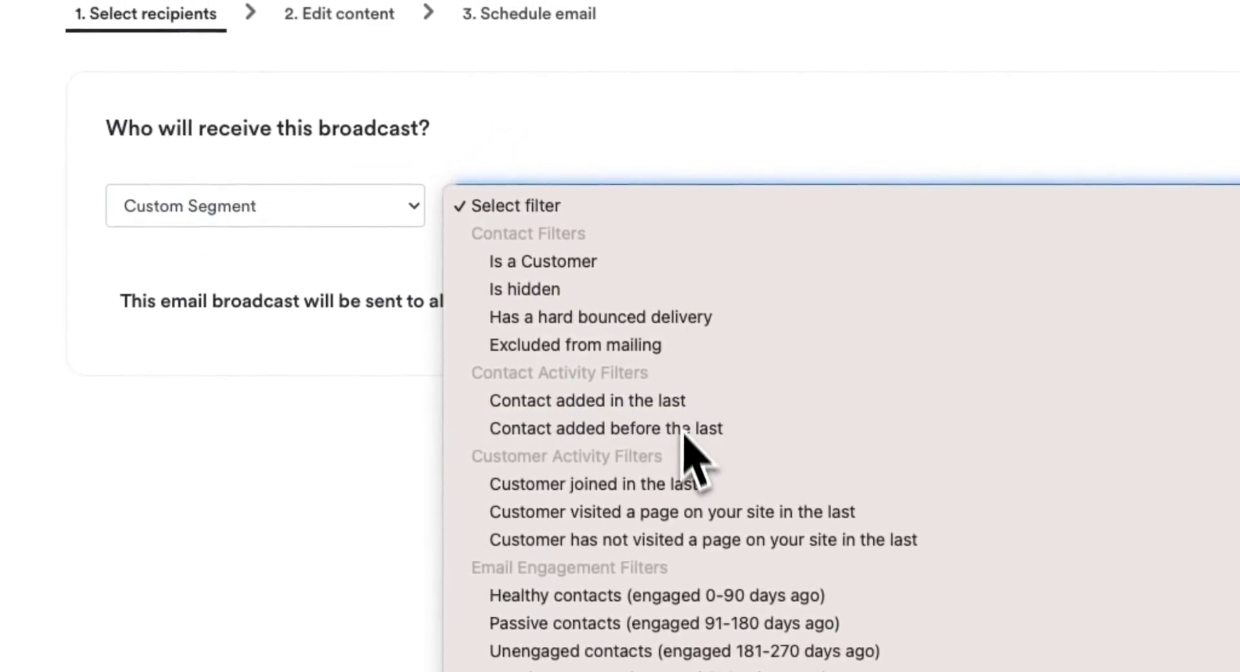
scroll(682, 471, "down", 5)
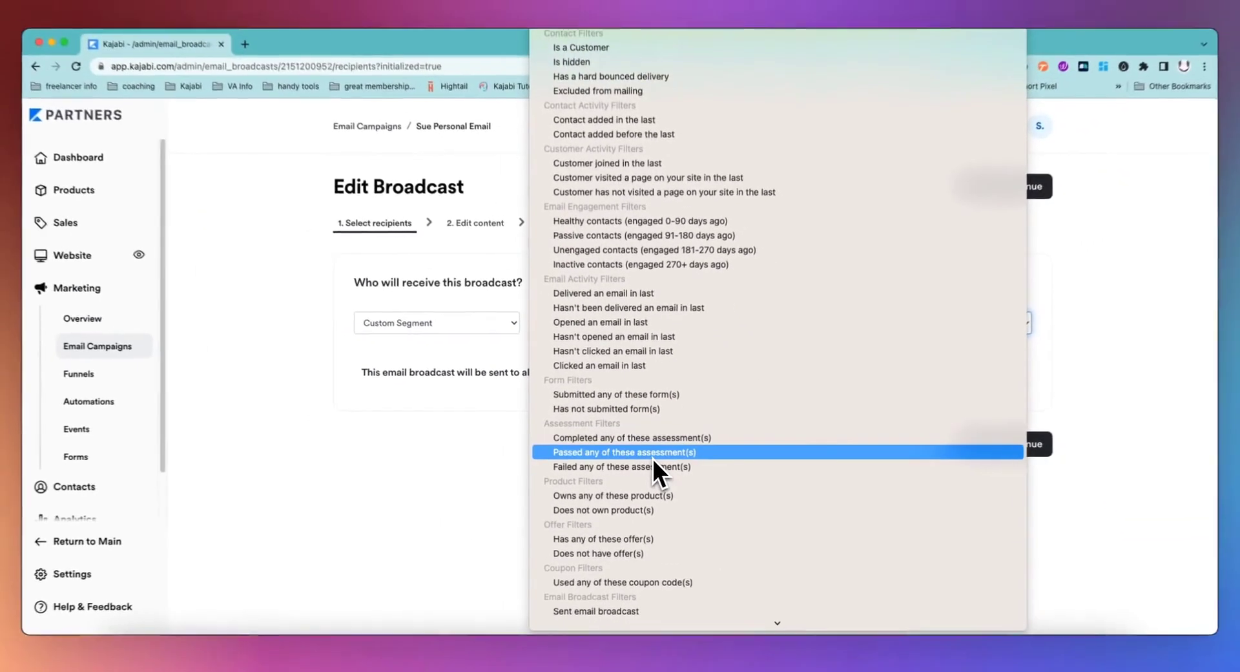
scroll(652, 458, "down", 5)
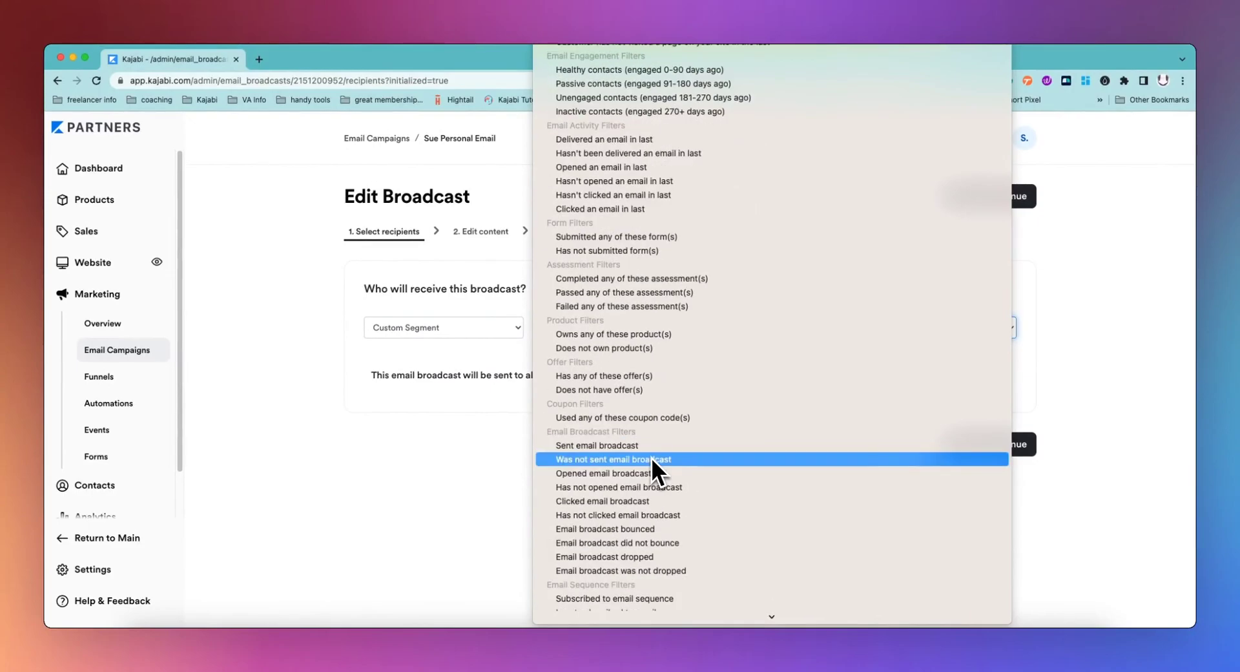
scroll(651, 458, "down", 3)
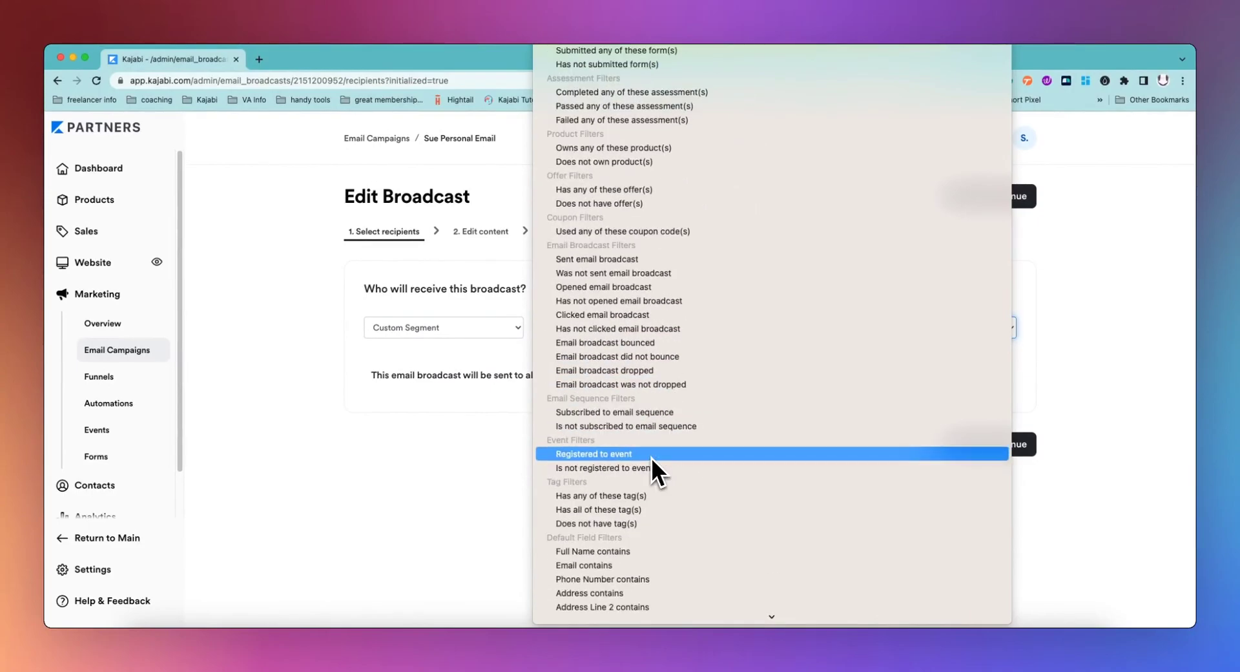
scroll(651, 457, "down", 1)
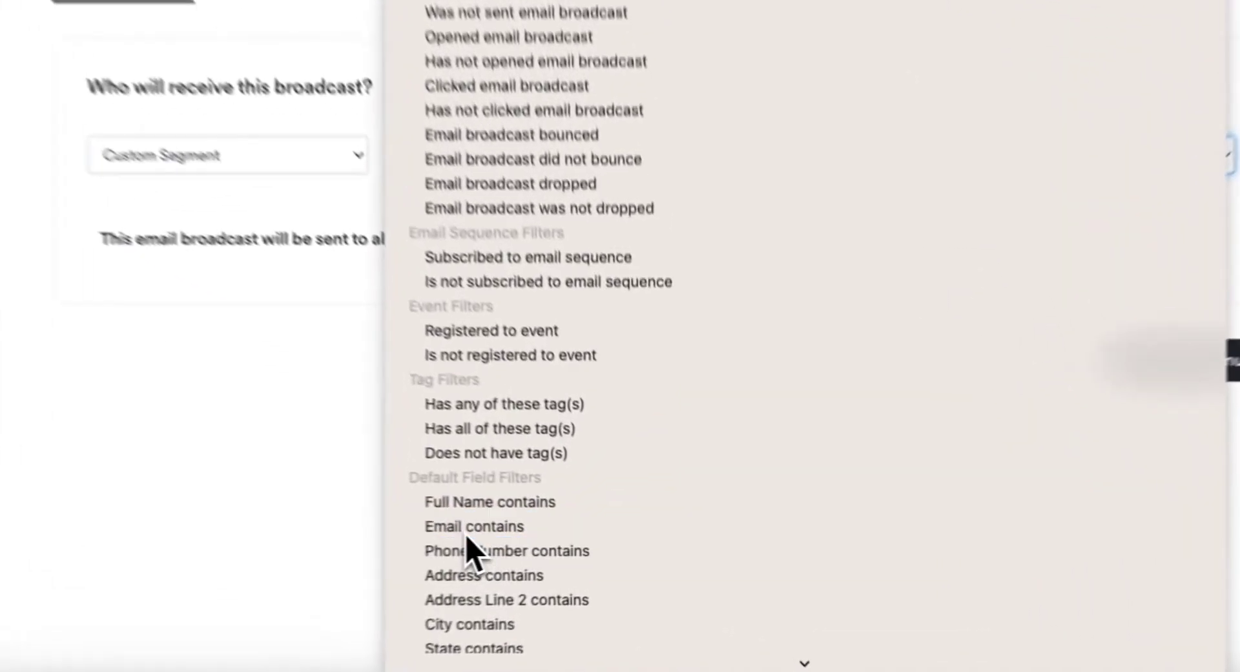
left_click(467, 534)
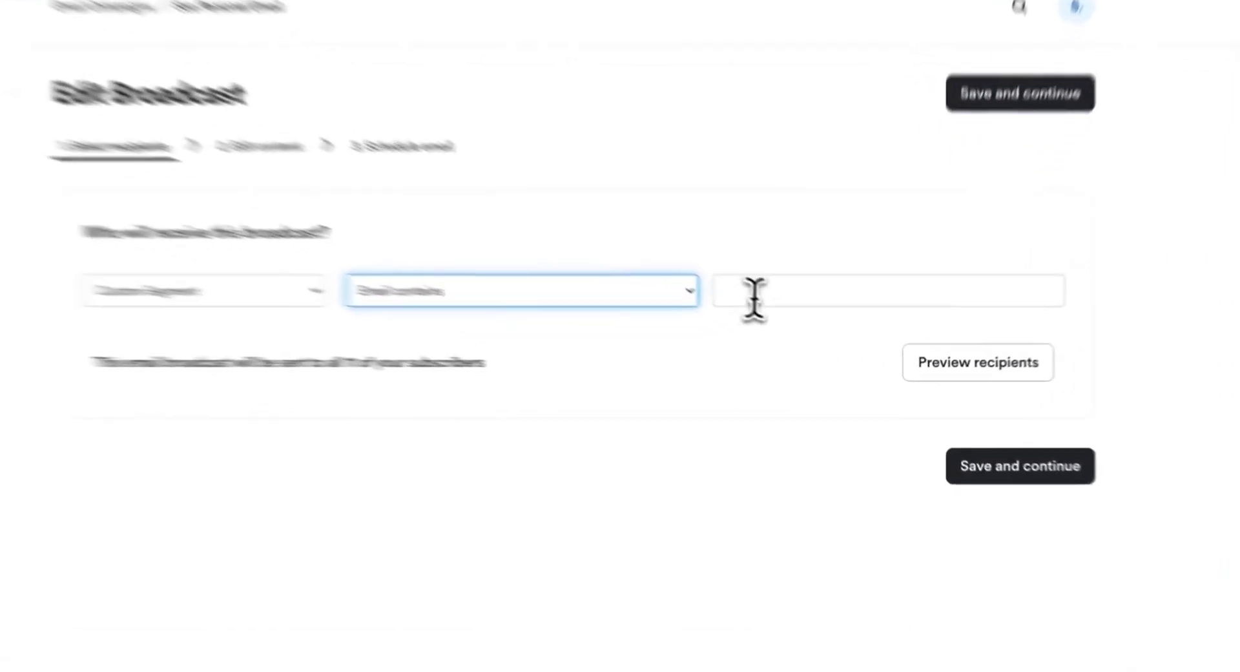
Fill the filter with the contact's email address, narrowing recipients to 1 subscriber, and save.
left_click(755, 297)
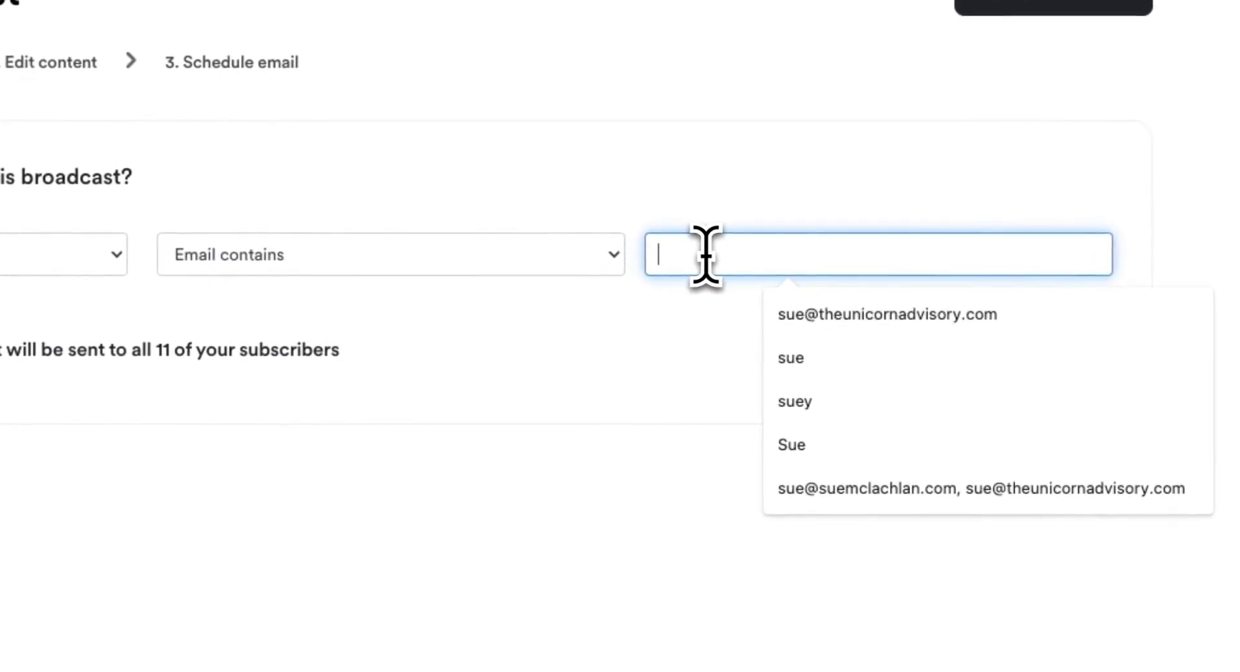
left_click(807, 320)
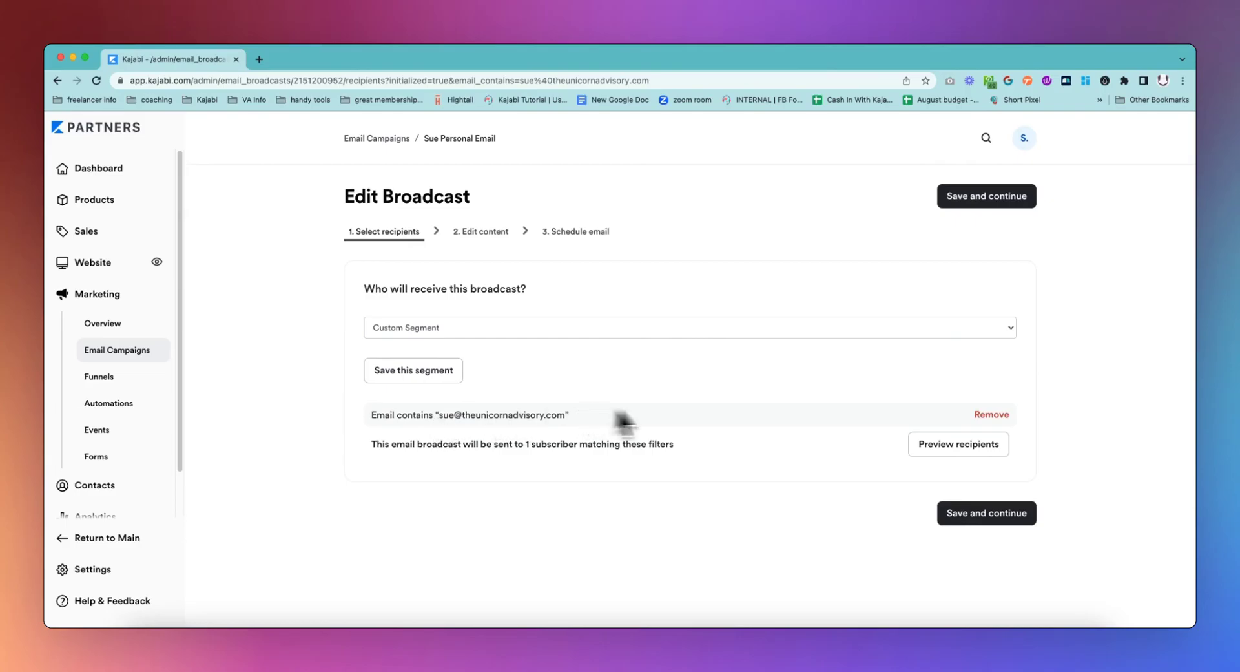
left_click(976, 514)
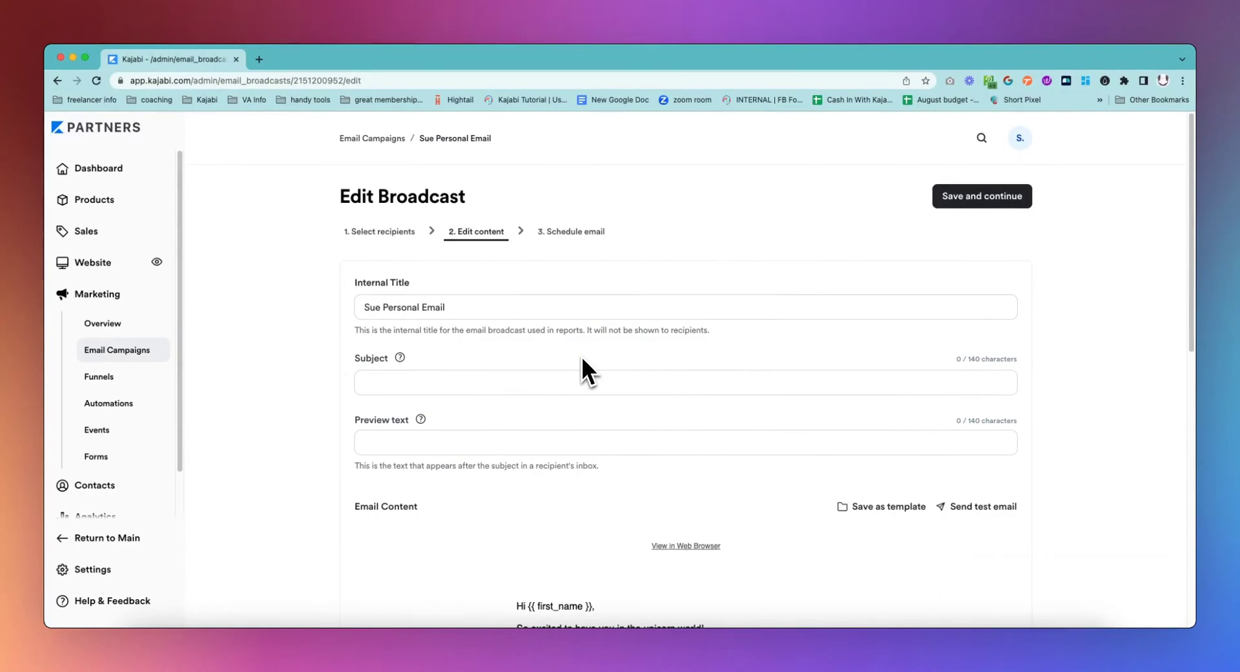
Review the email's greeting and signature, then save the content step and continue.
scroll(565, 366, "down", 2)
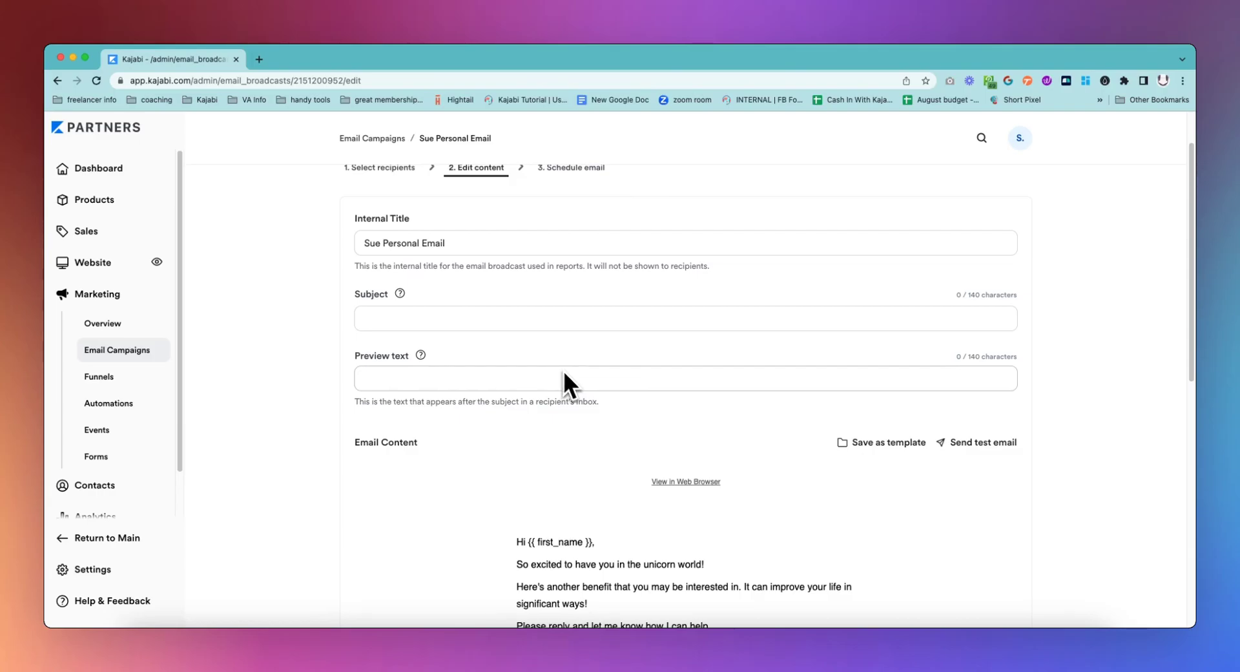
scroll(563, 370, "down", 5)
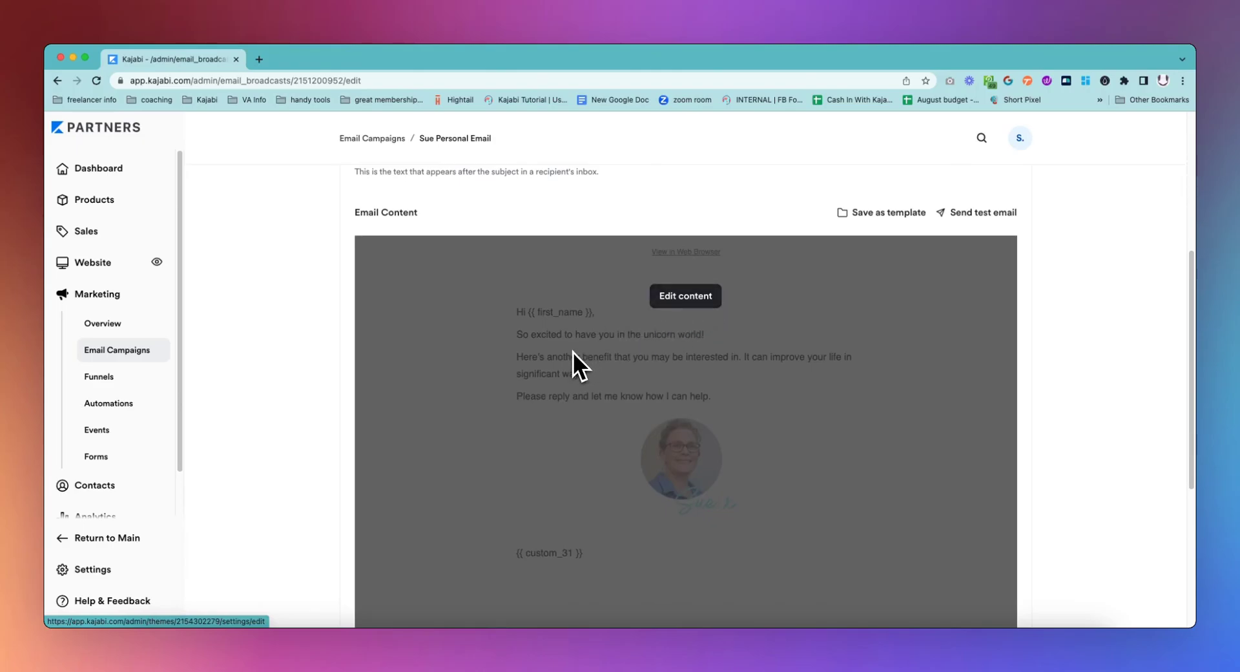
scroll(607, 373, "down", 5)
scroll(615, 376, "up", 9)
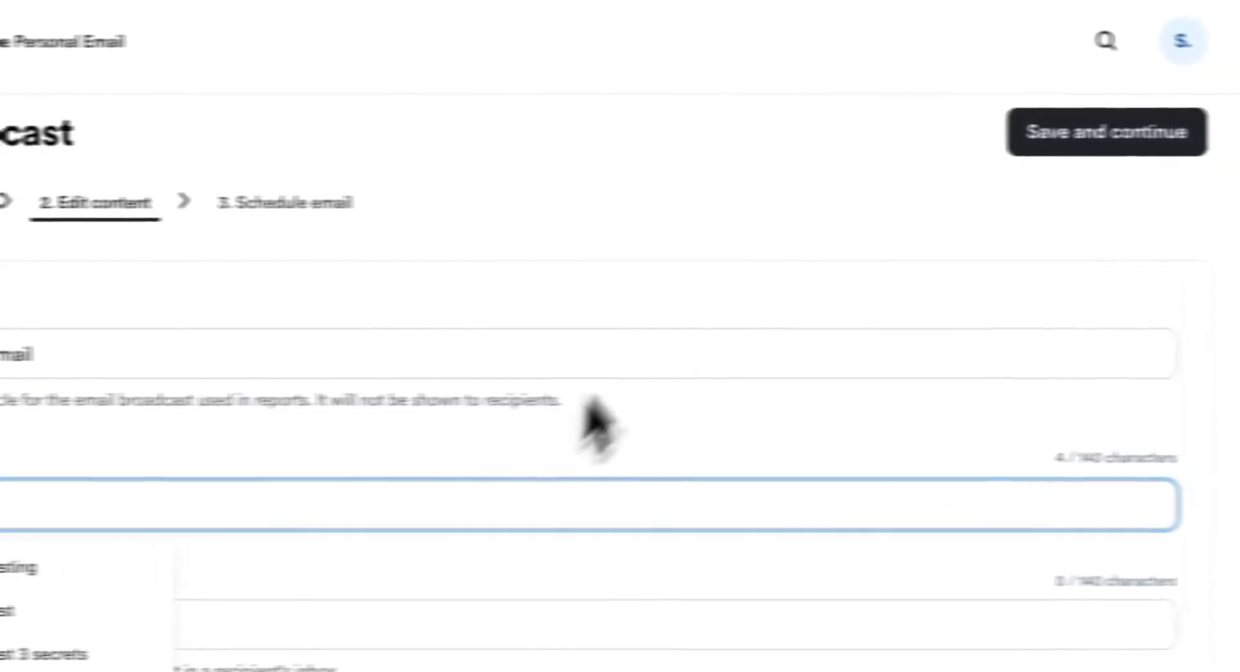
left_click(591, 403)
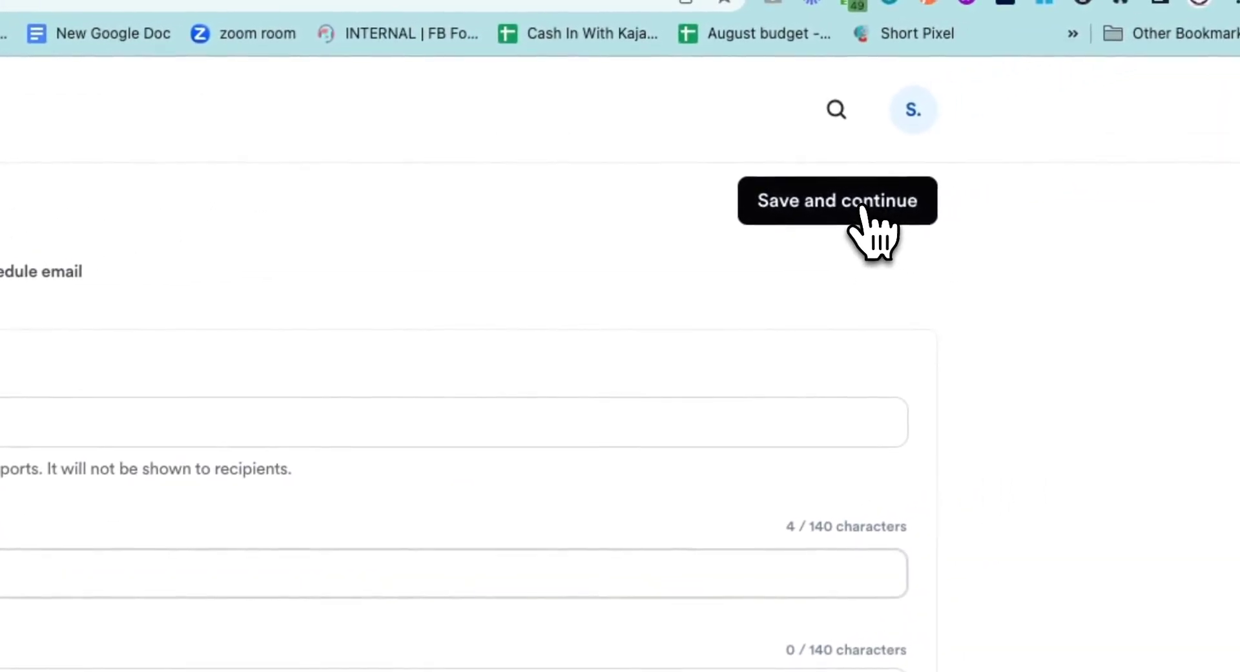
left_click(863, 207)
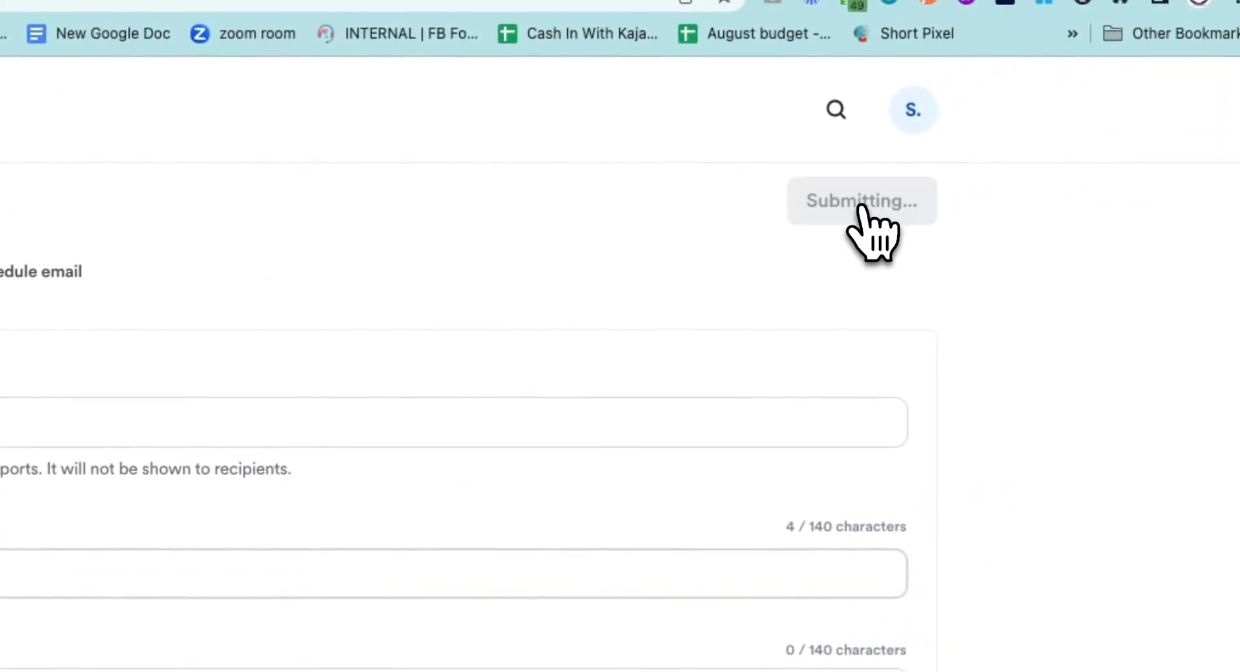